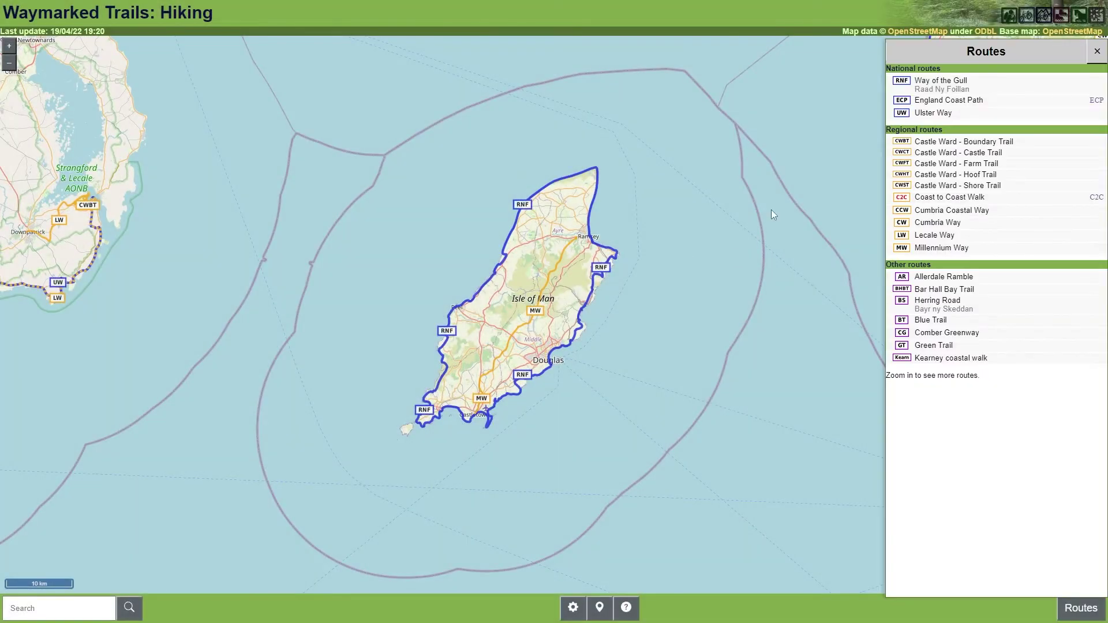
# - Download the Way of the Gull GPX and save it in komoot as a hiking tour on the original route
pyautogui.click(923, 79)
pyautogui.click(1007, 589)
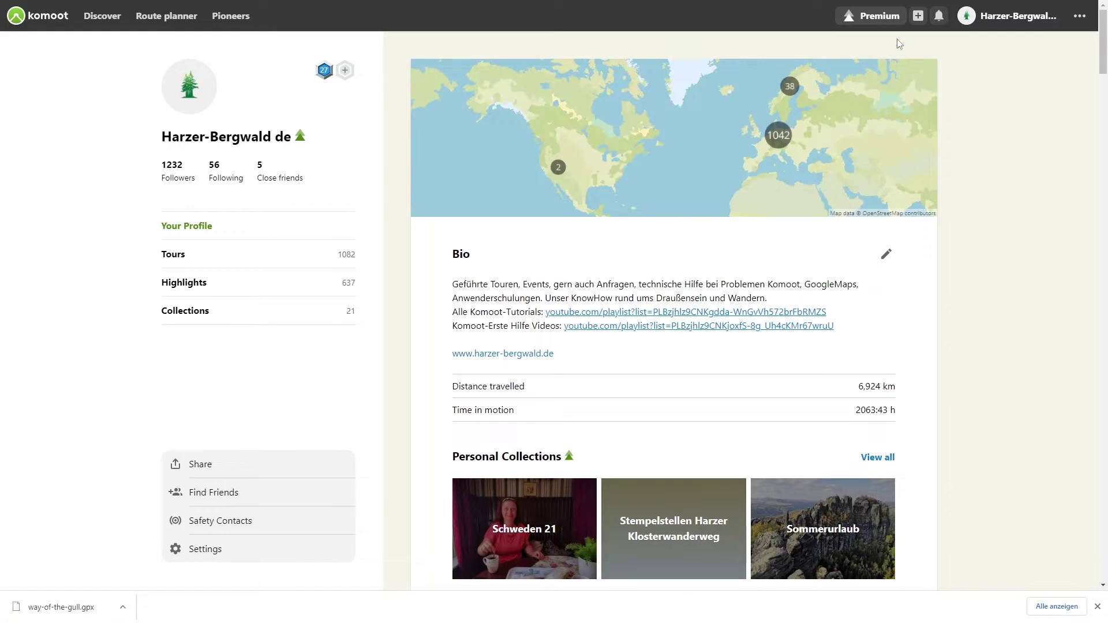
pyautogui.click(917, 16)
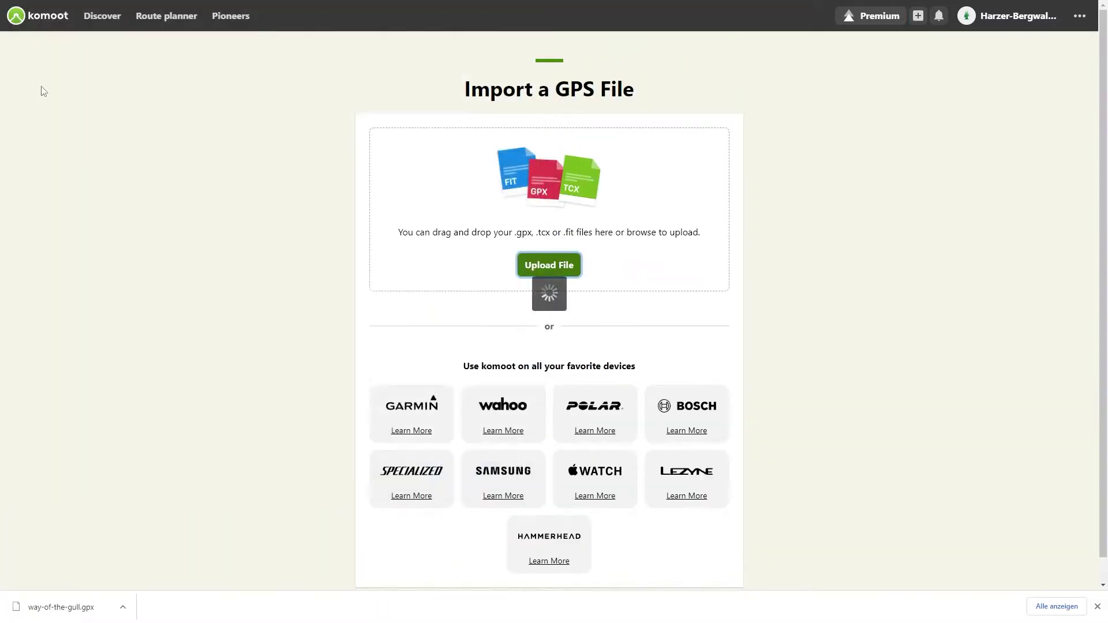
pyautogui.click(720, 425)
pyautogui.click(724, 393)
pyautogui.click(715, 487)
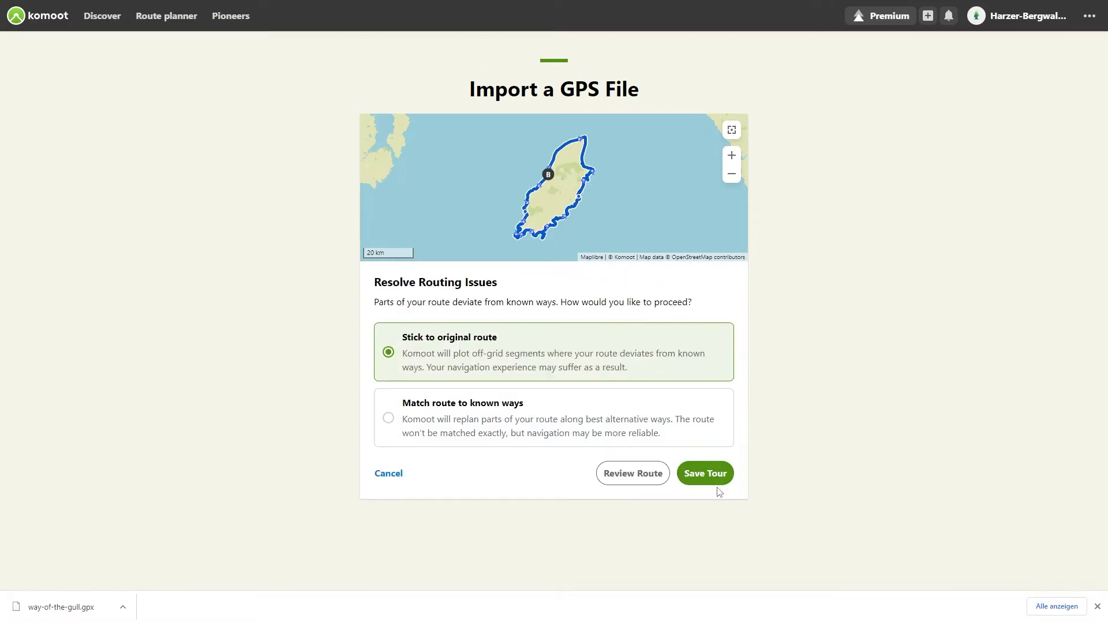
pyautogui.click(708, 476)
# - Rename the saved hike tour to 'Way of the Gull'
pyautogui.write('Way of the Gull')
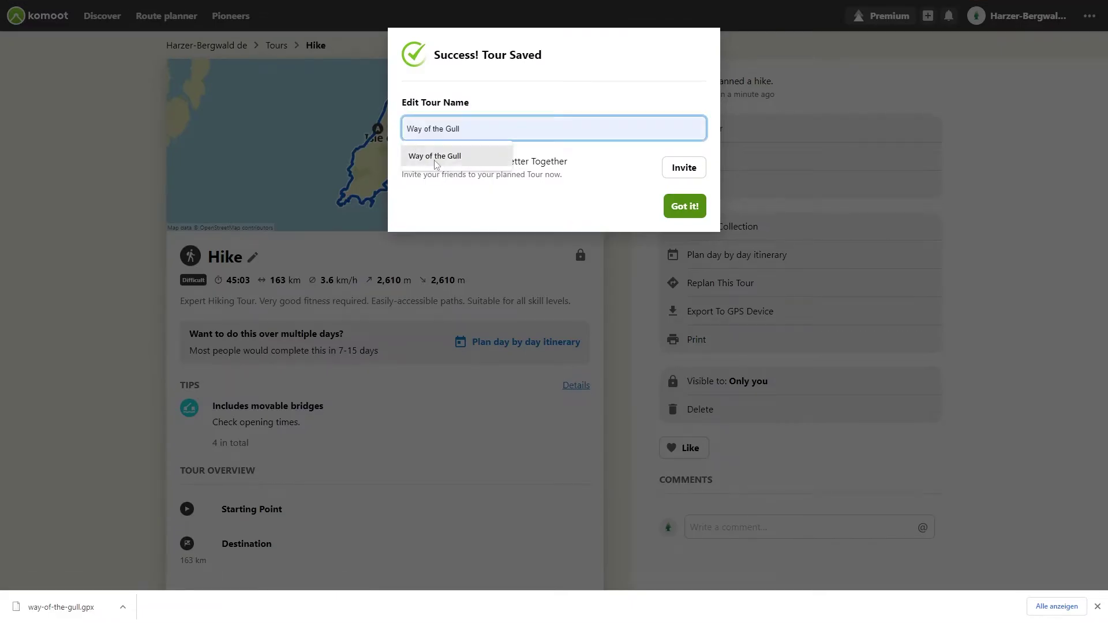
pyautogui.click(435, 160)
pyautogui.press('Return')
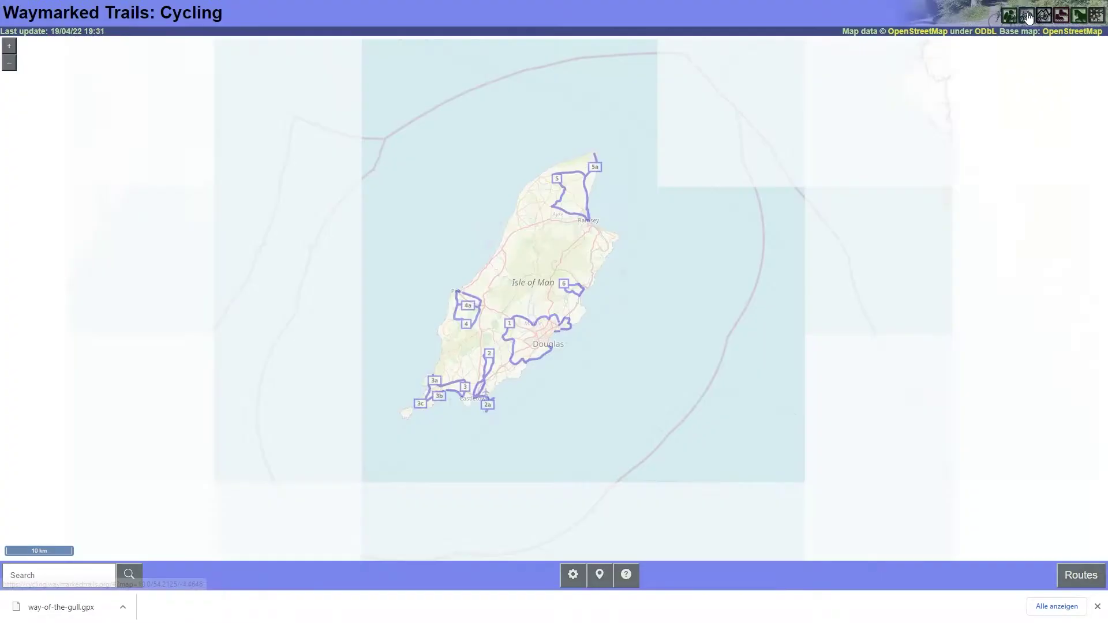
# - Search Waymarked Trails for 'Geiseltalsee' and download the Geiseltalsee-Rundweg route as GPX
pyautogui.click(58, 577)
pyautogui.write('Geiseltalsee')
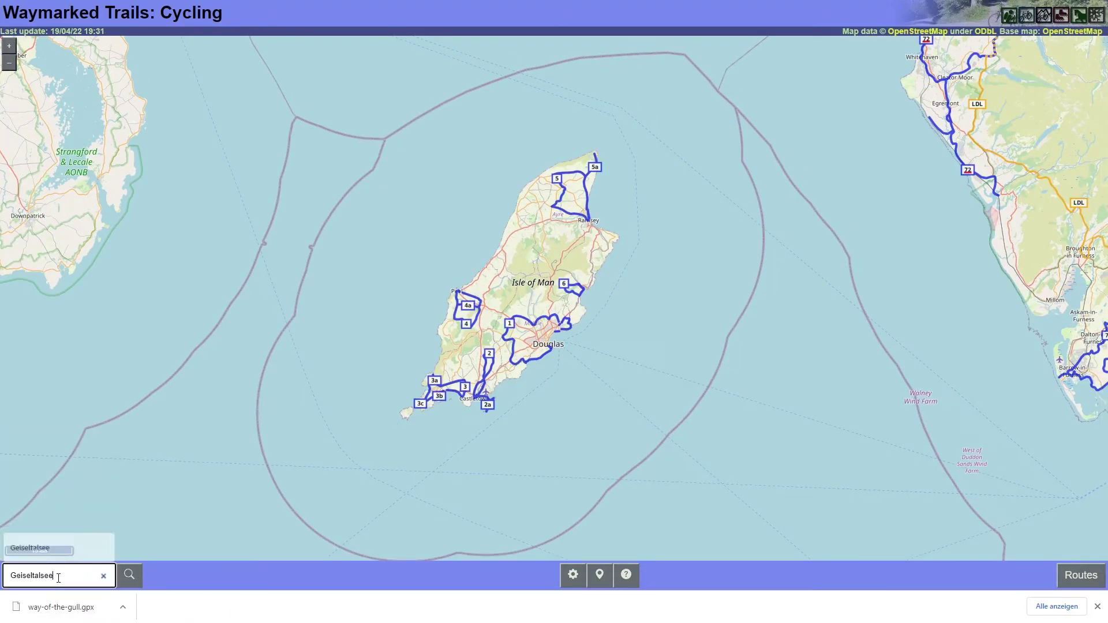
pyautogui.click(129, 575)
pyautogui.click(947, 85)
pyautogui.click(1010, 555)
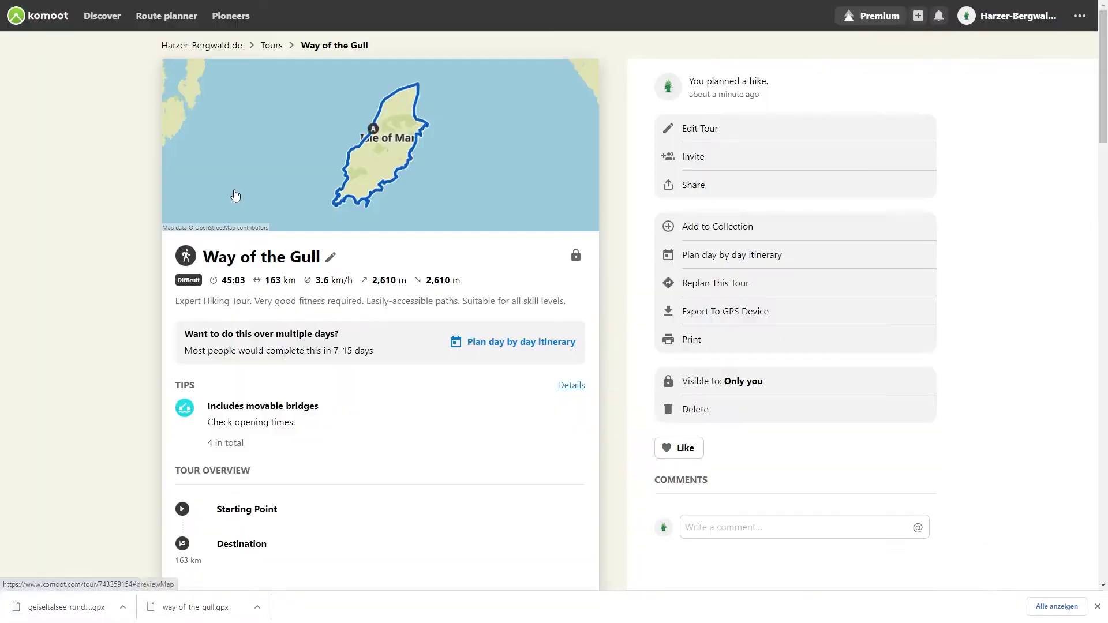
# - Upload geiseltalsee-rundweg.gpx to komoot's Import a GPS File page
pyautogui.click(917, 15)
pyautogui.click(838, 49)
pyautogui.click(544, 265)
pyautogui.click(42, 69)
pyautogui.doubleClick(42, 69)
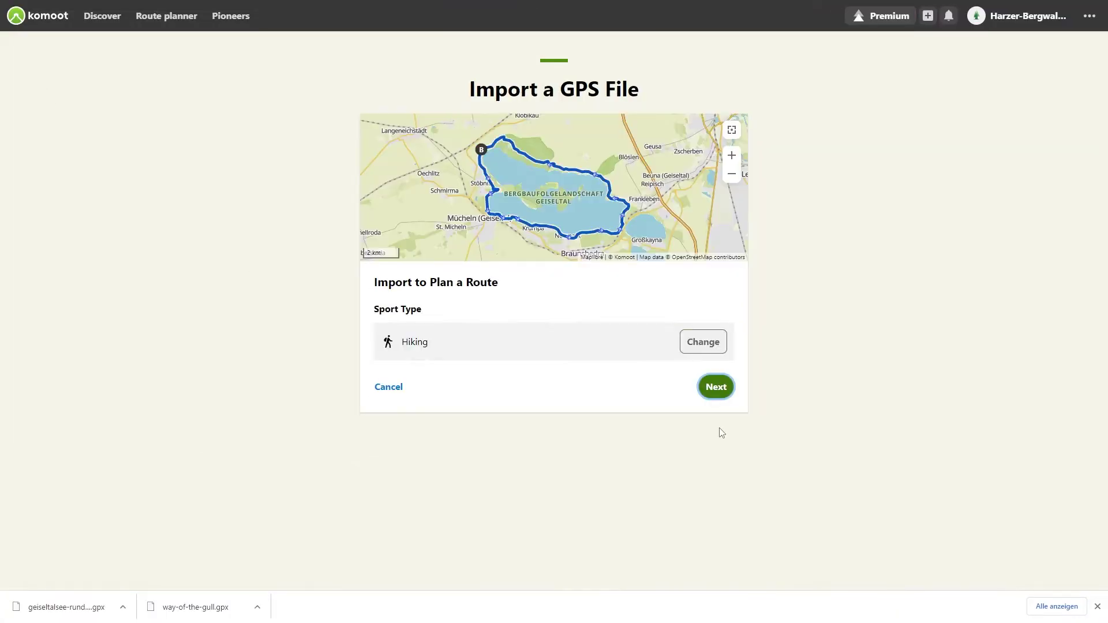
# - Save the Geiseltalsee import as a single-stage Bike Touring tour
pyautogui.click(703, 341)
pyautogui.click(450, 144)
pyautogui.click(673, 309)
pyautogui.click(715, 386)
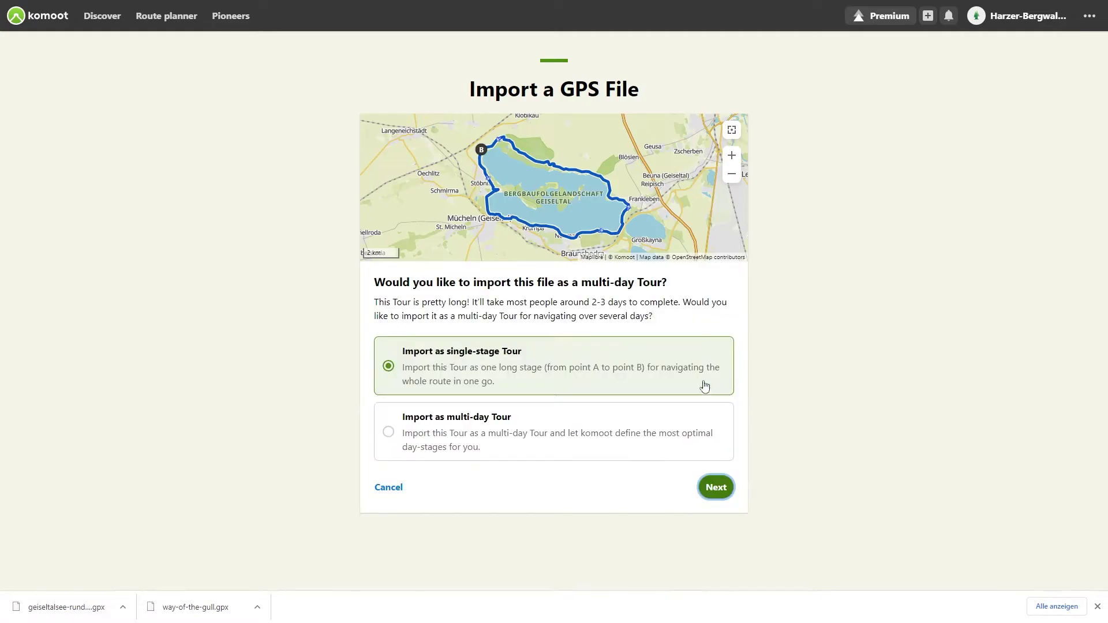
pyautogui.click(705, 383)
pyautogui.click(705, 347)
# - Rename the bike tour to 'Geiseltalsee Runde'
pyautogui.tripleClick(424, 129)
pyautogui.write('Geiseltalsee Runde')
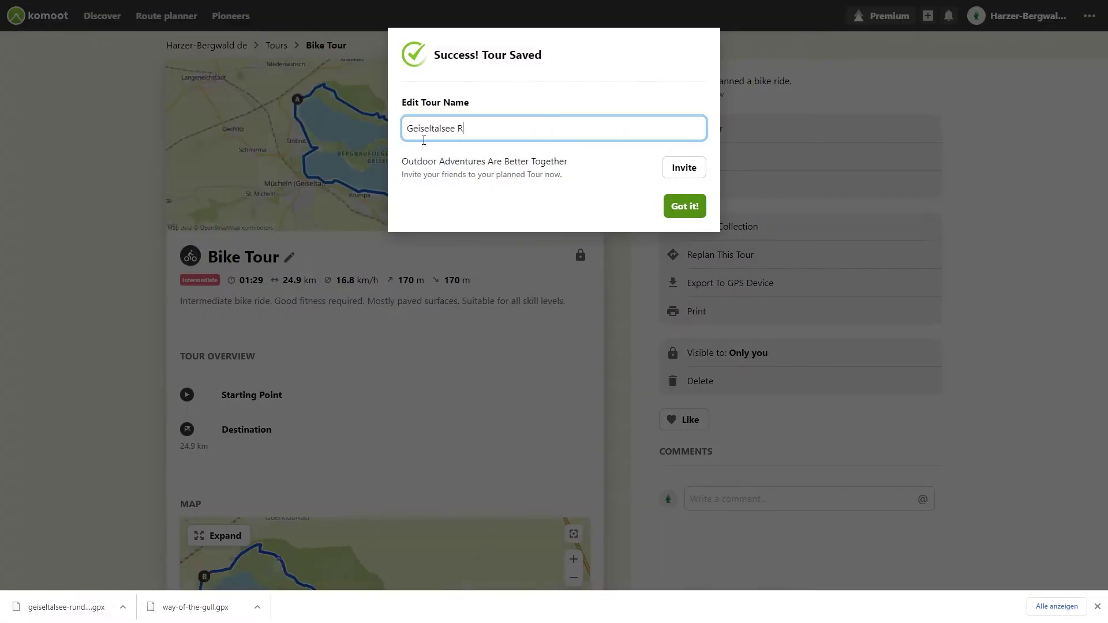
pyautogui.click(685, 206)
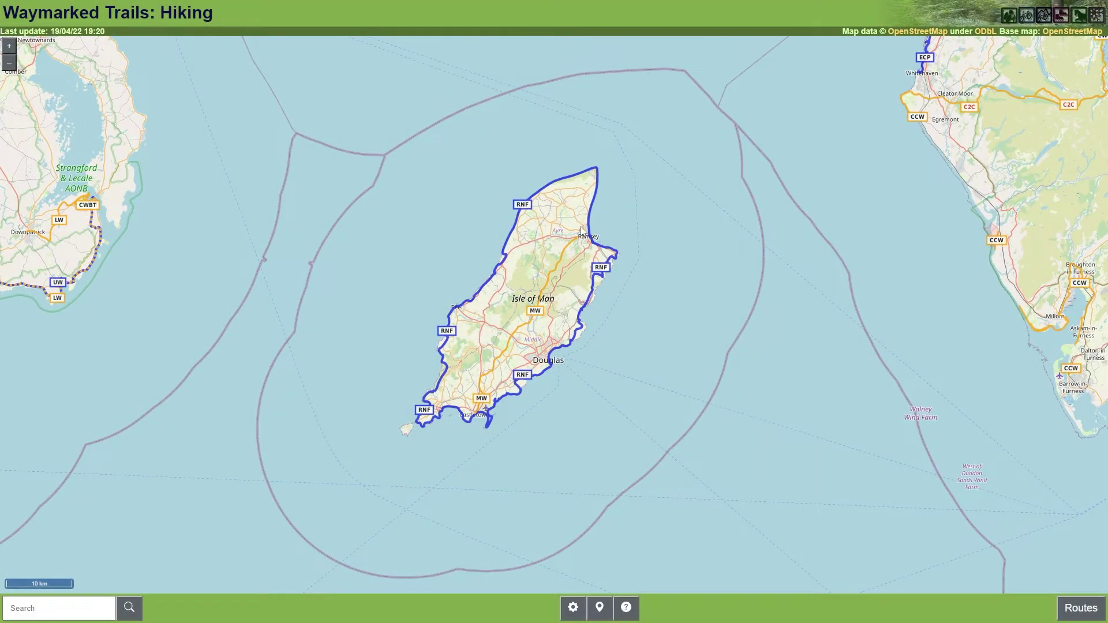
# - Download Way of the Gull from the Routes list as way-of-the-gull.gpx and return to komoot
pyautogui.click(1081, 614)
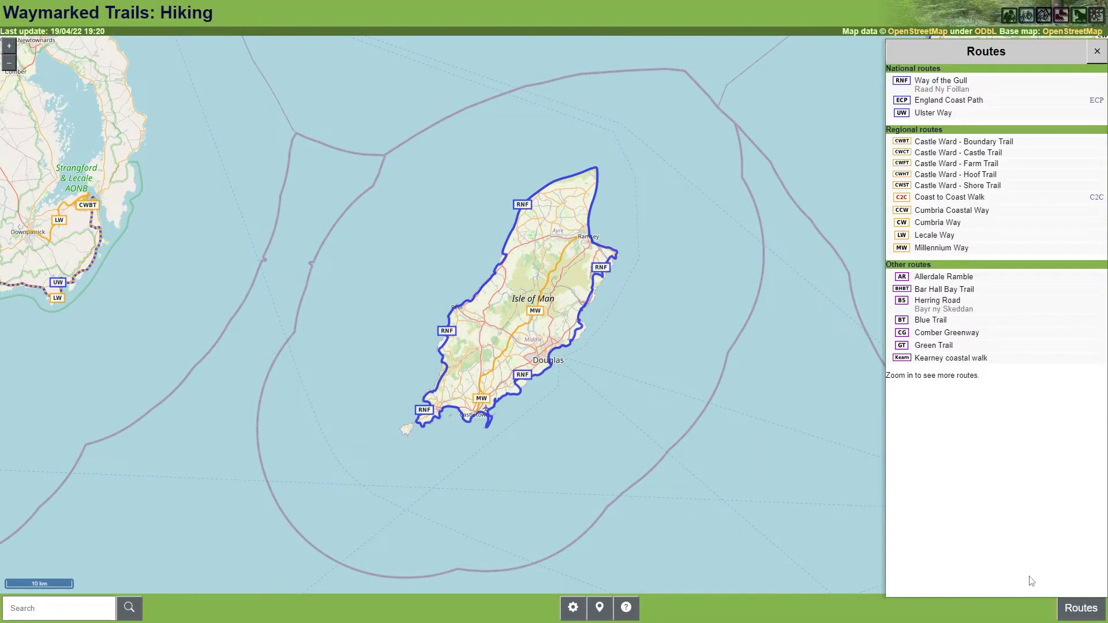
pyautogui.click(937, 85)
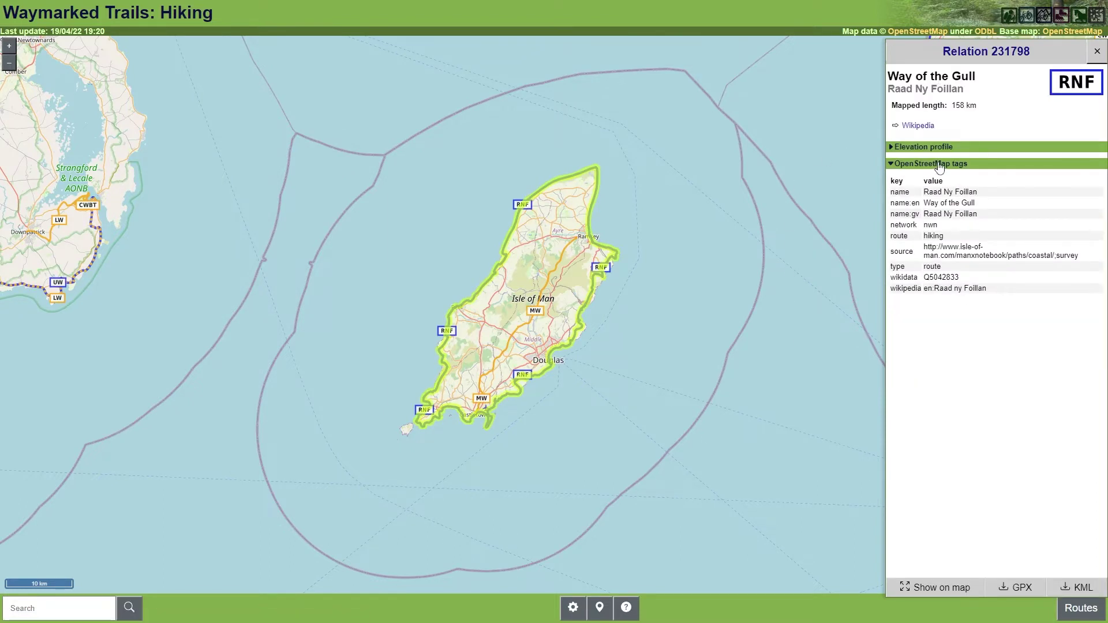
pyautogui.click(1007, 587)
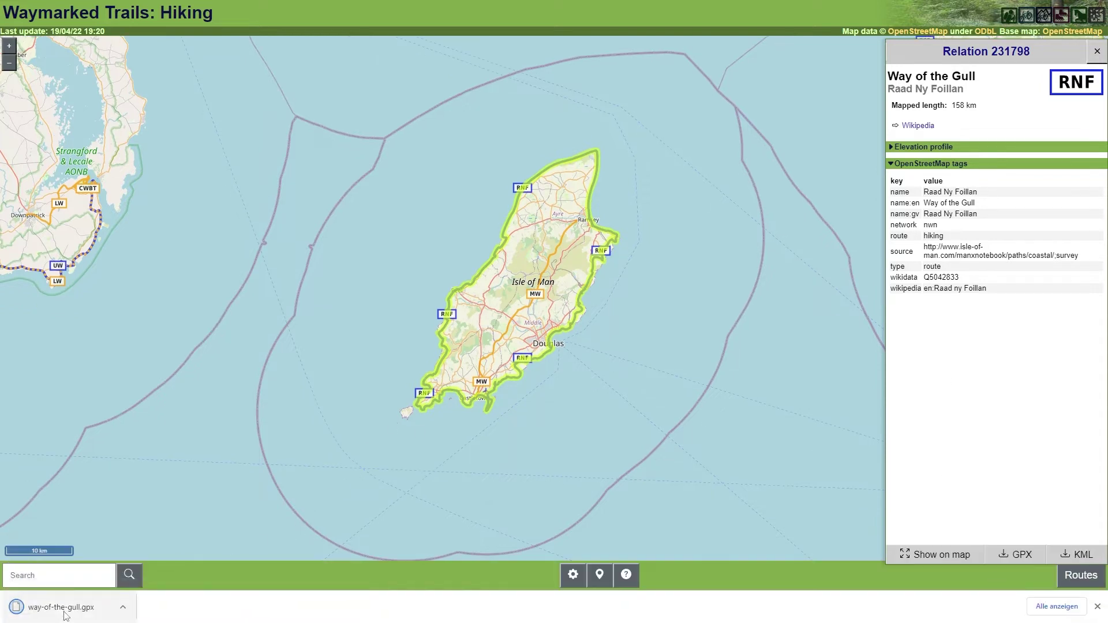
pyautogui.hotkey('ctrl', 'Tab')
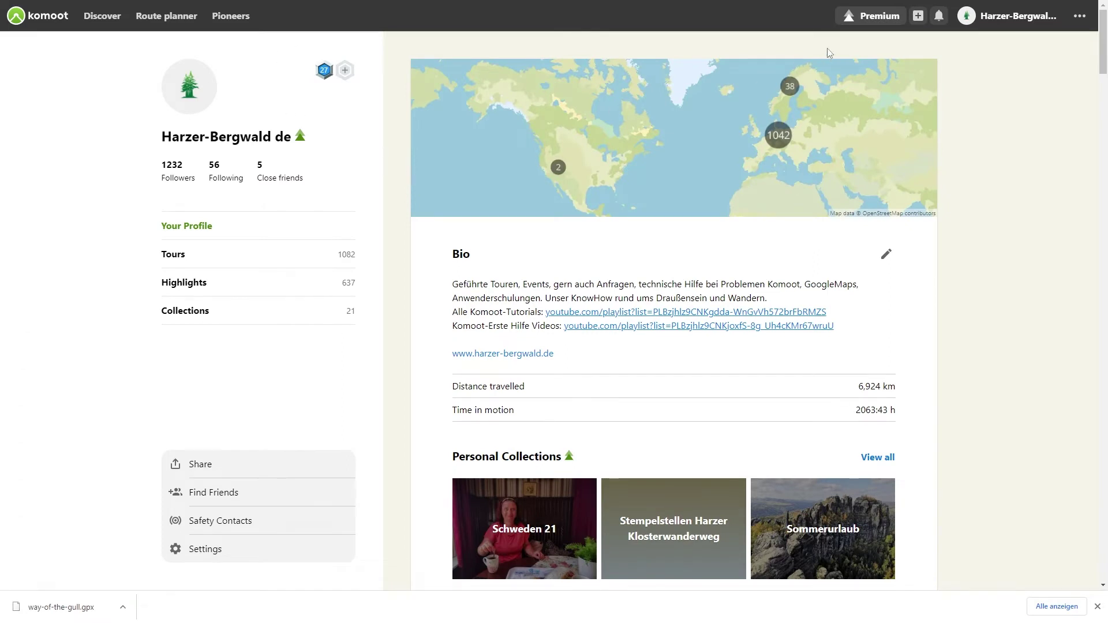
# - Upload way-of-the-gull.gpx through komoot's Import a GPS File page
pyautogui.click(918, 18)
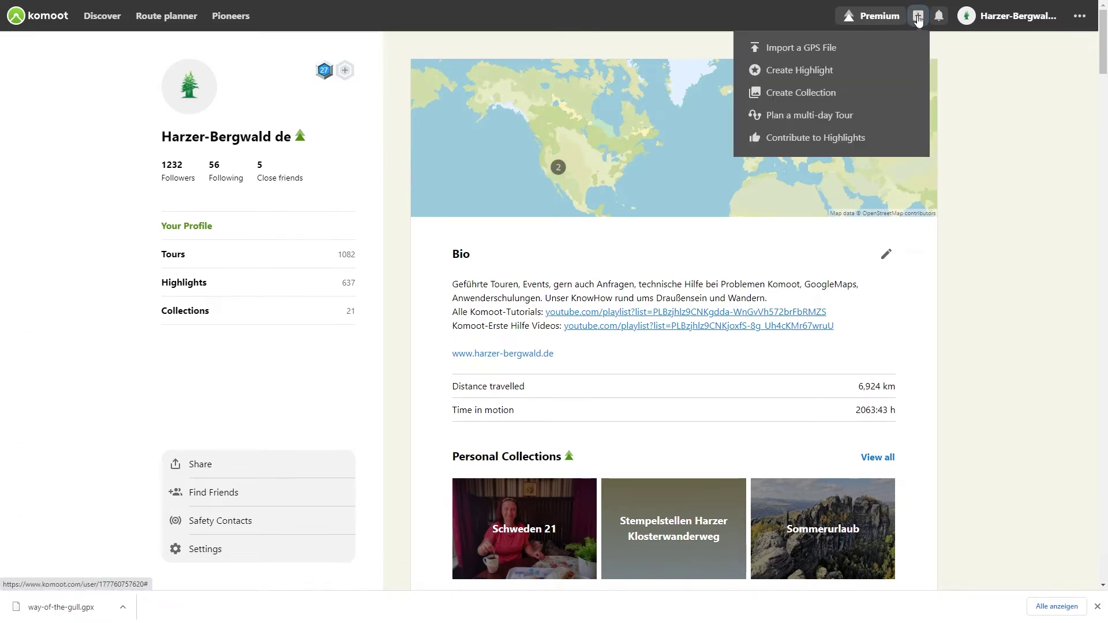
pyautogui.click(788, 50)
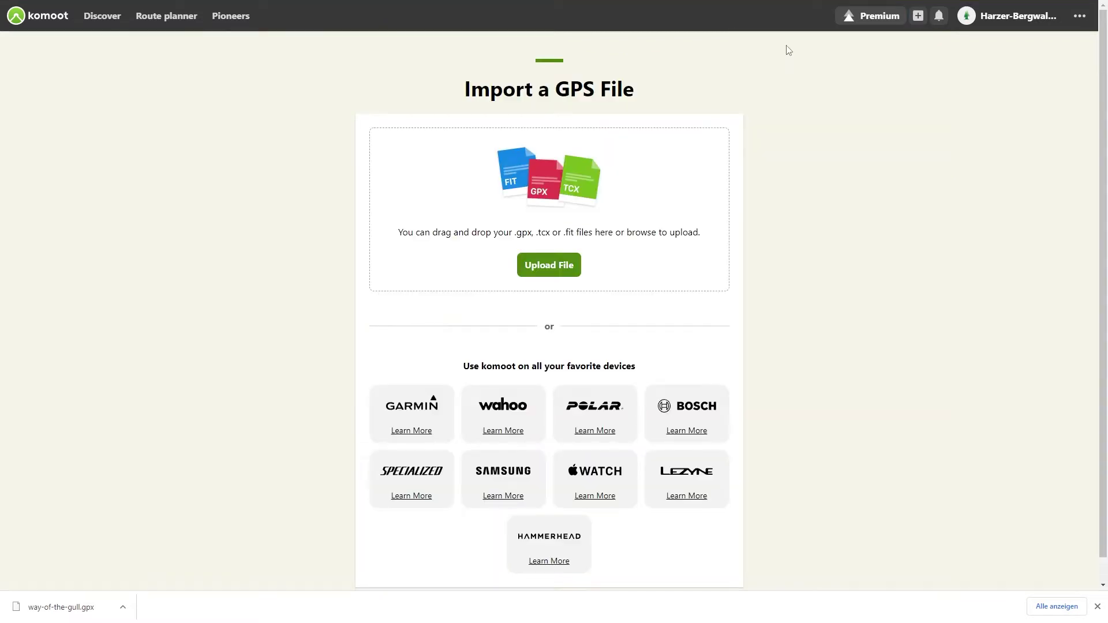
pyautogui.click(555, 265)
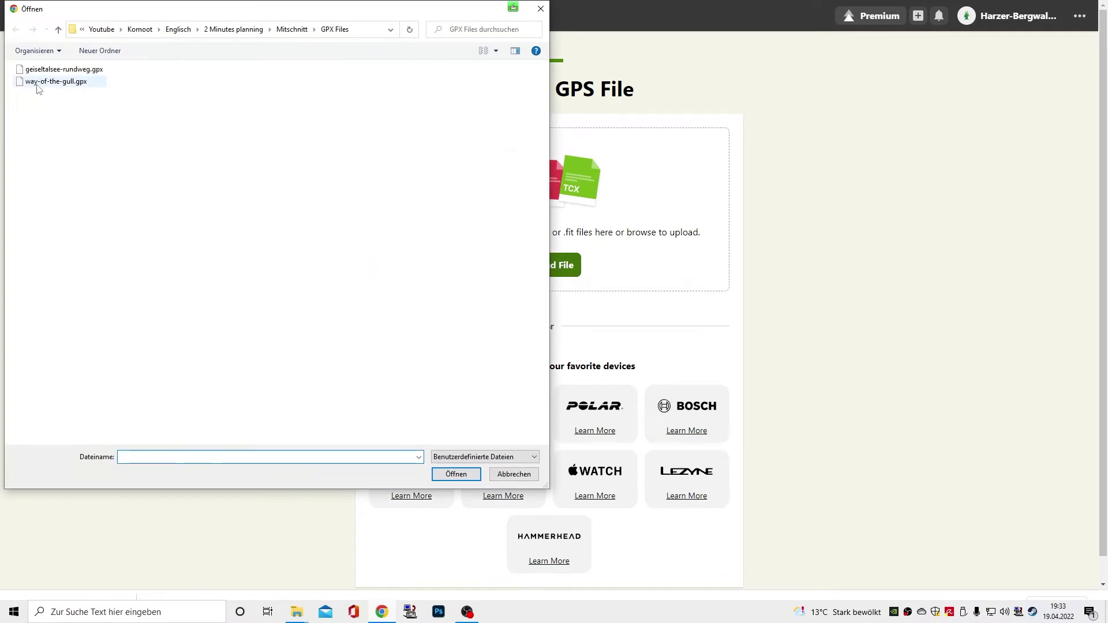
pyautogui.doubleClick(37, 82)
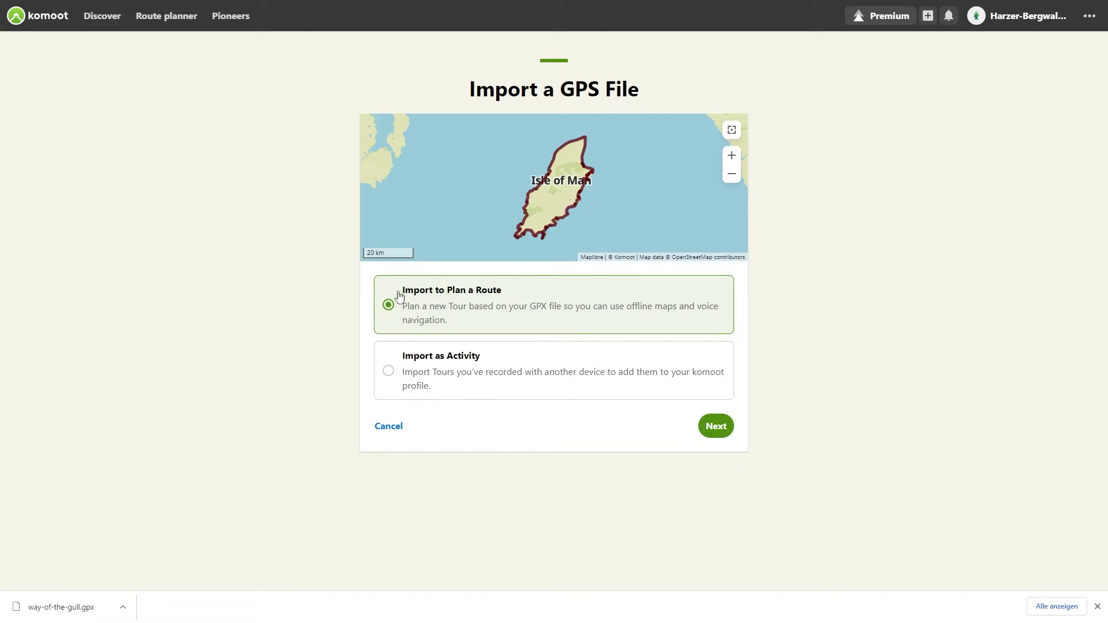
# - Import Way of the Gull as a single-stage Hiking tour sticking to the original route, and save it
pyautogui.click(722, 435)
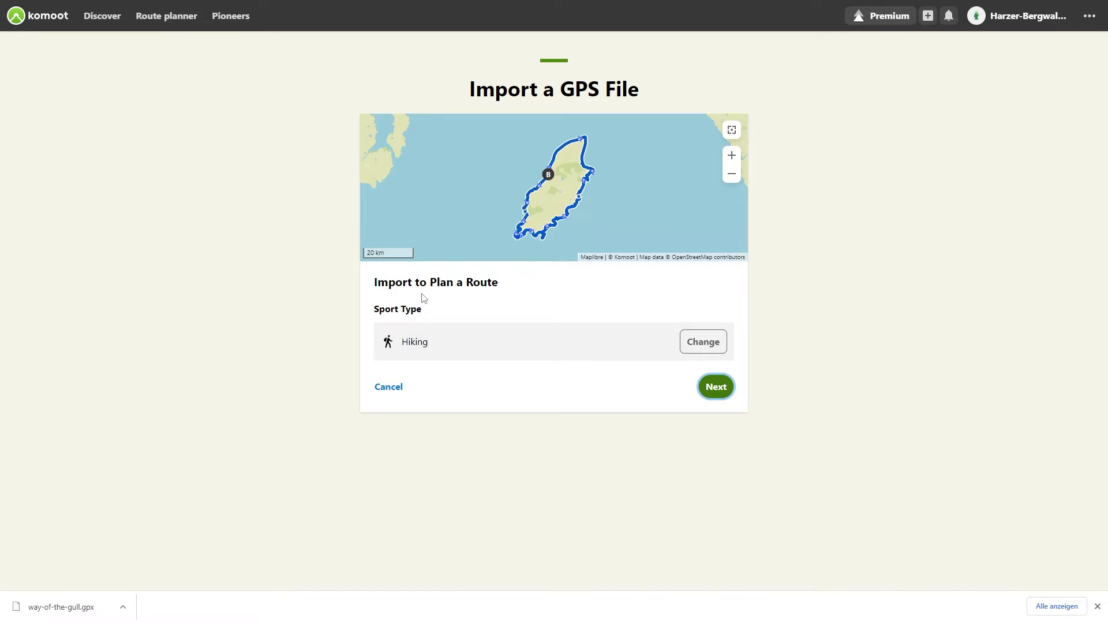
pyautogui.click(716, 388)
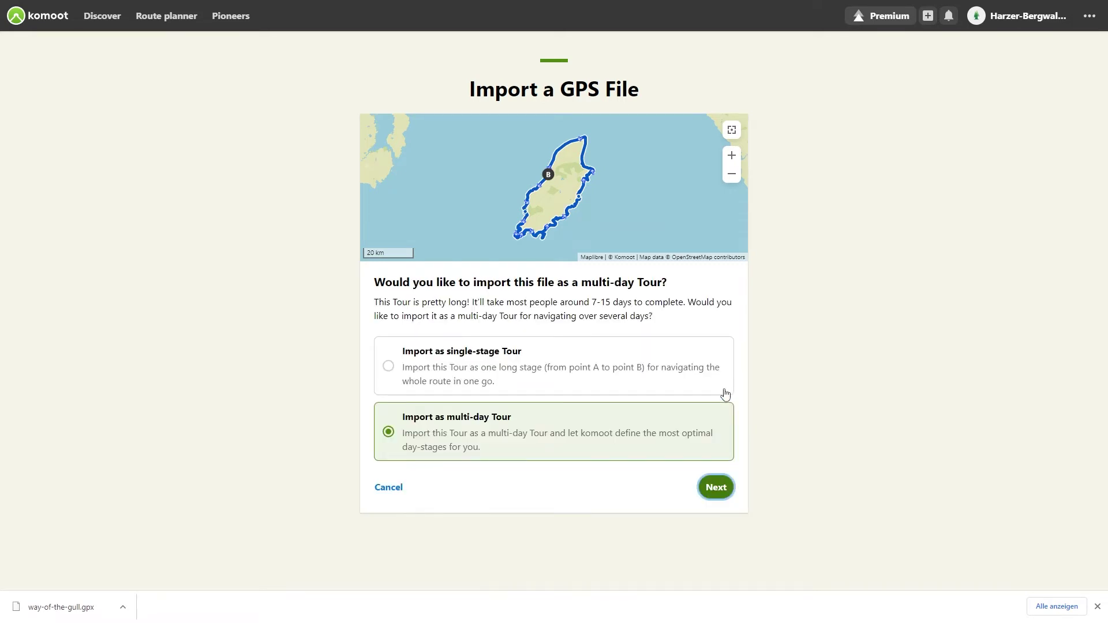
pyautogui.click(435, 362)
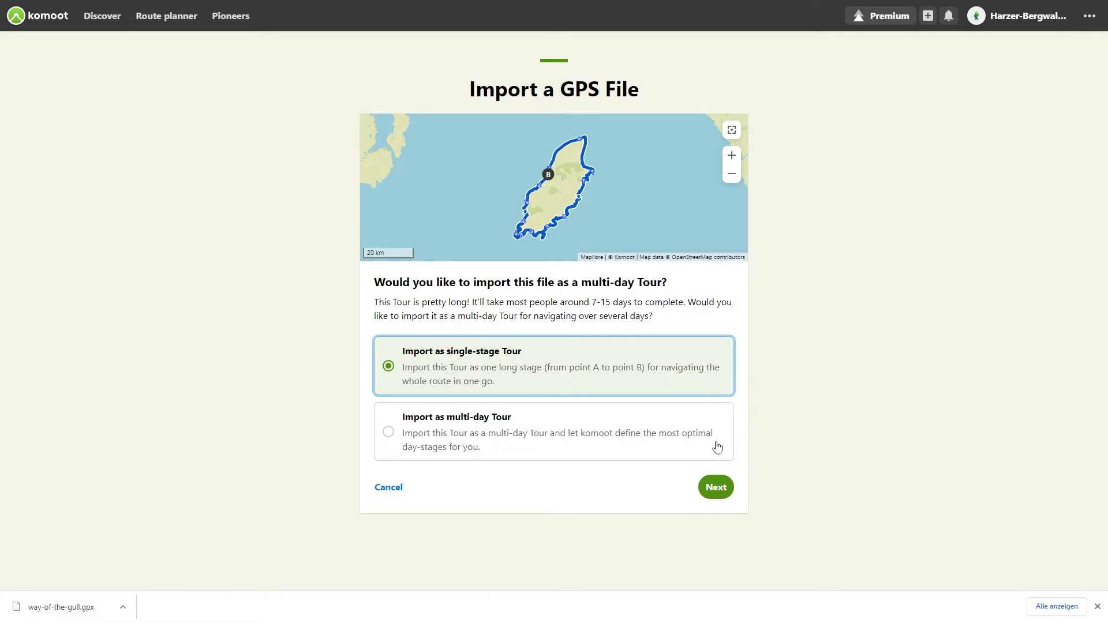
pyautogui.click(715, 486)
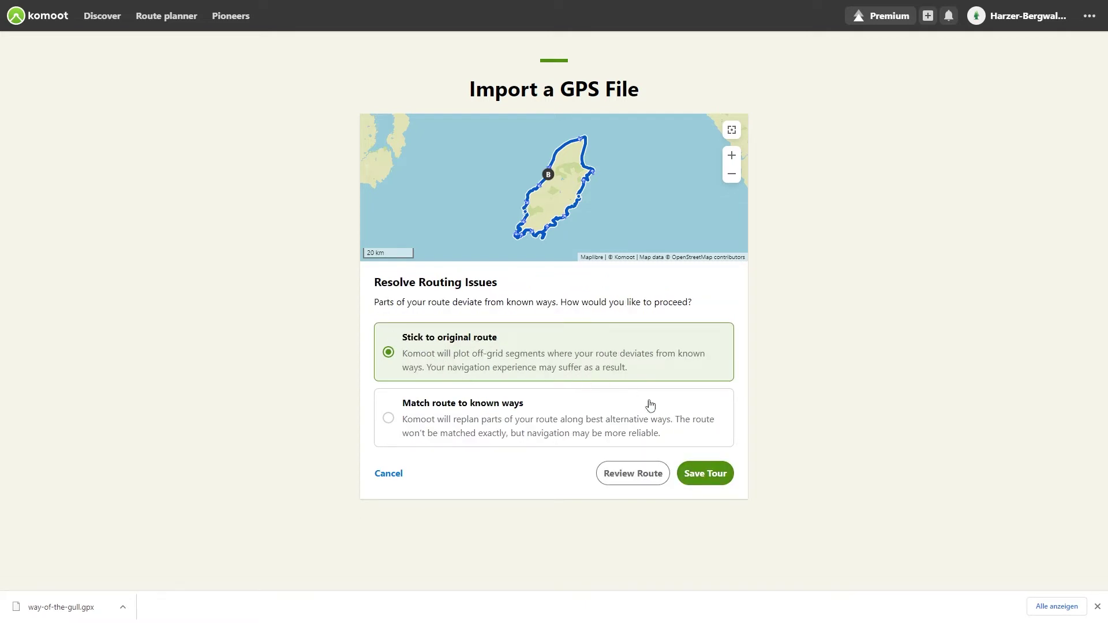
pyautogui.click(703, 479)
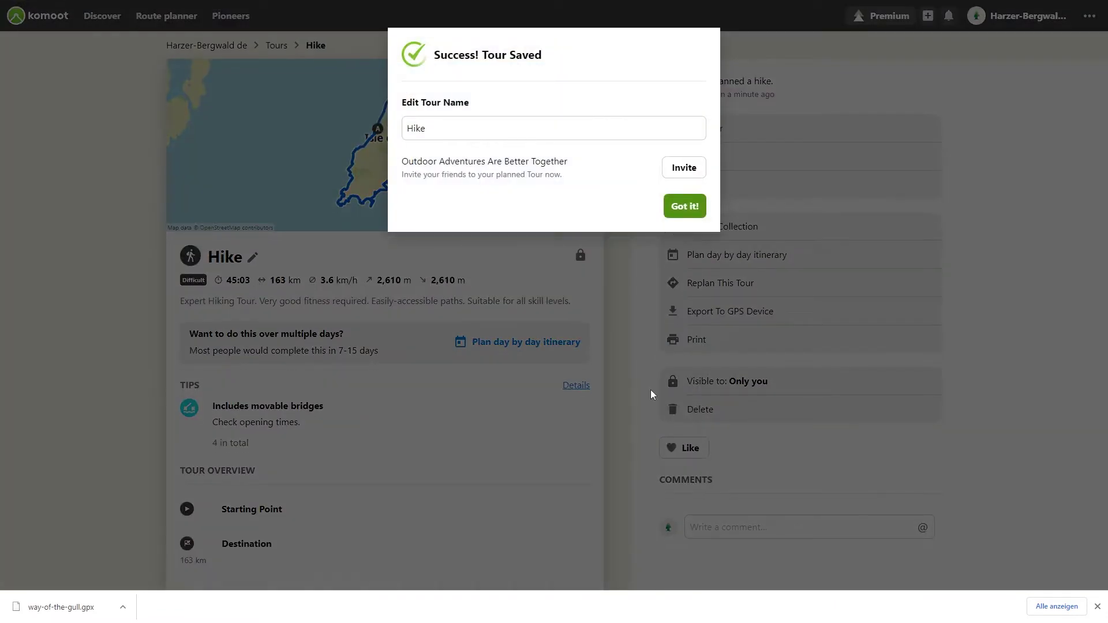
# - Replace the tour name with the 'Way of the Gull' suggestion and confirm
pyautogui.doubleClick(452, 136)
pyautogui.write('W')
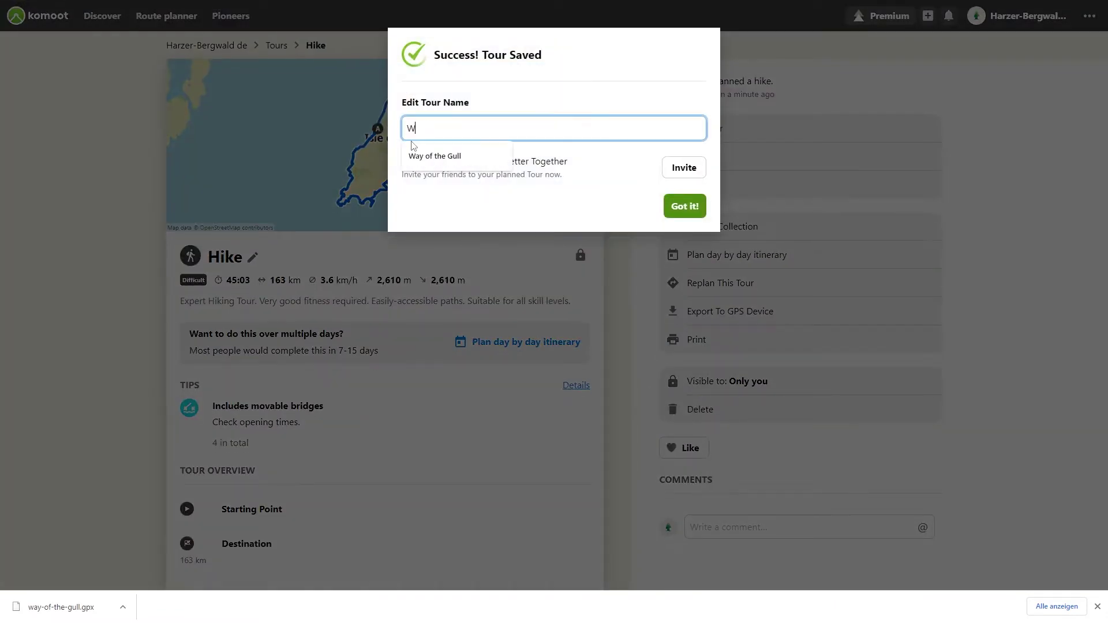
pyautogui.write('ay of the gull')
pyautogui.click(434, 156)
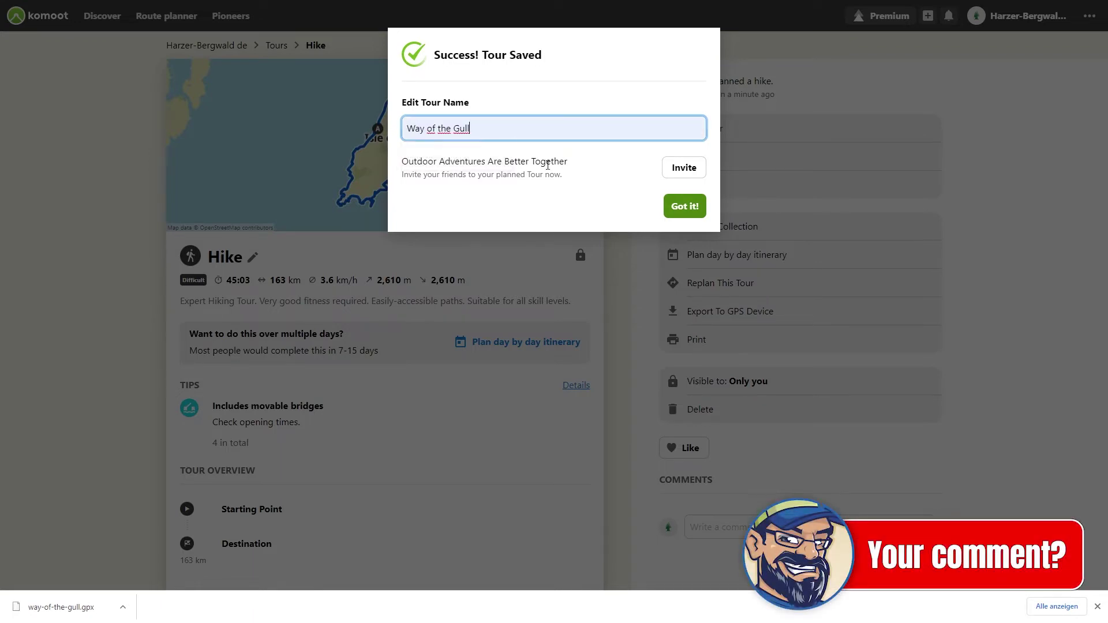
pyautogui.click(685, 206)
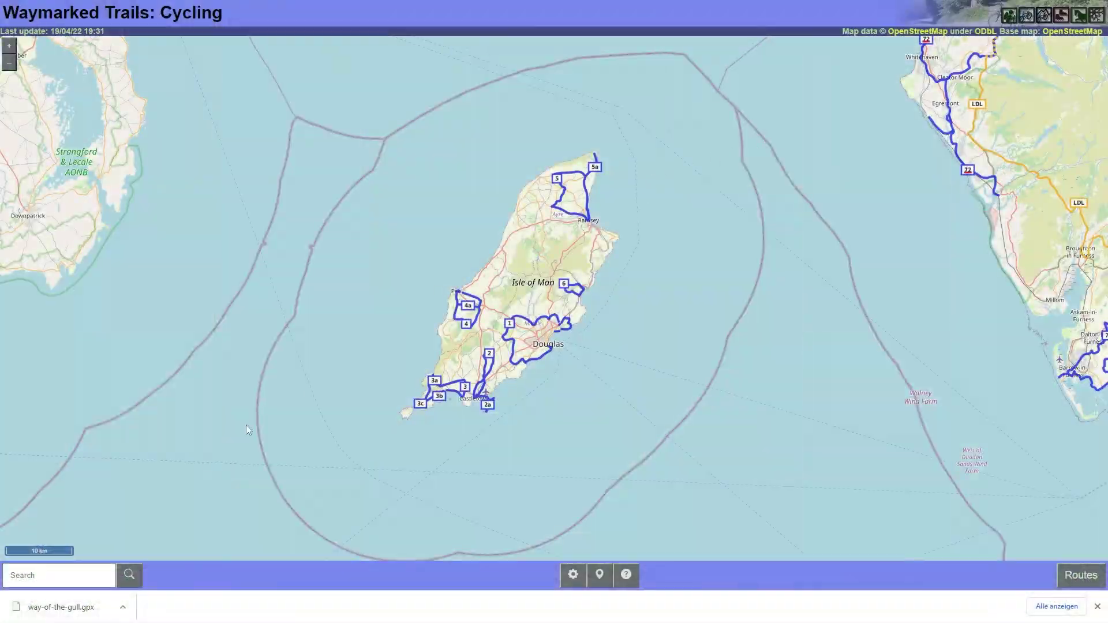
# - Search 'Geiseltalsee', show Geiseltalsee-Rundweg on the map, download its GPX, and return to komoot
pyautogui.click(58, 575)
pyautogui.write('Ge')
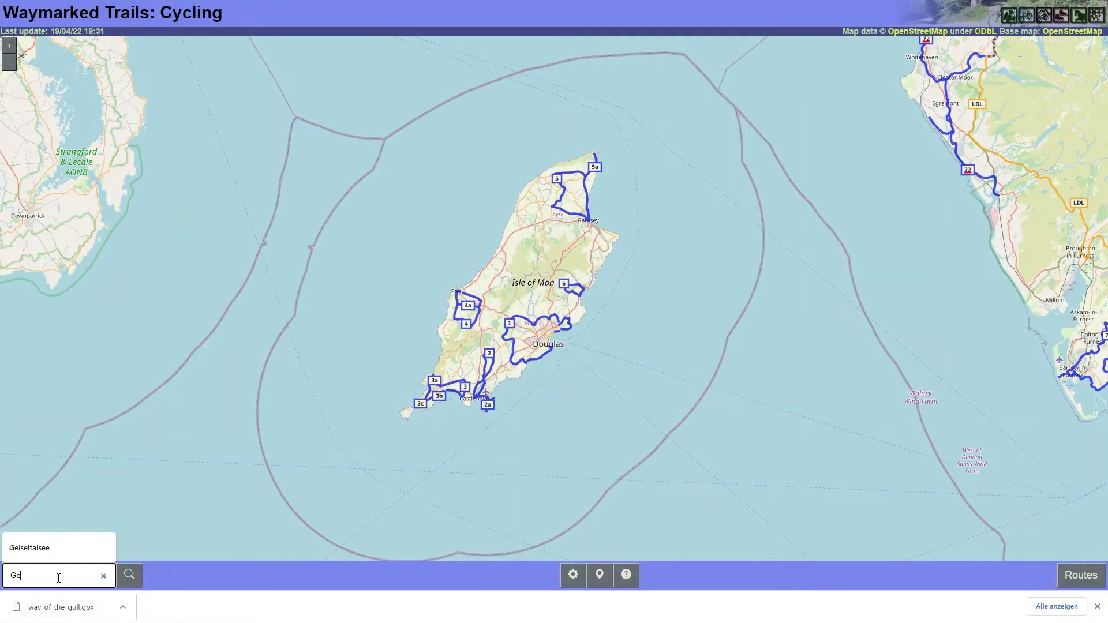
pyautogui.write('iseltalsee')
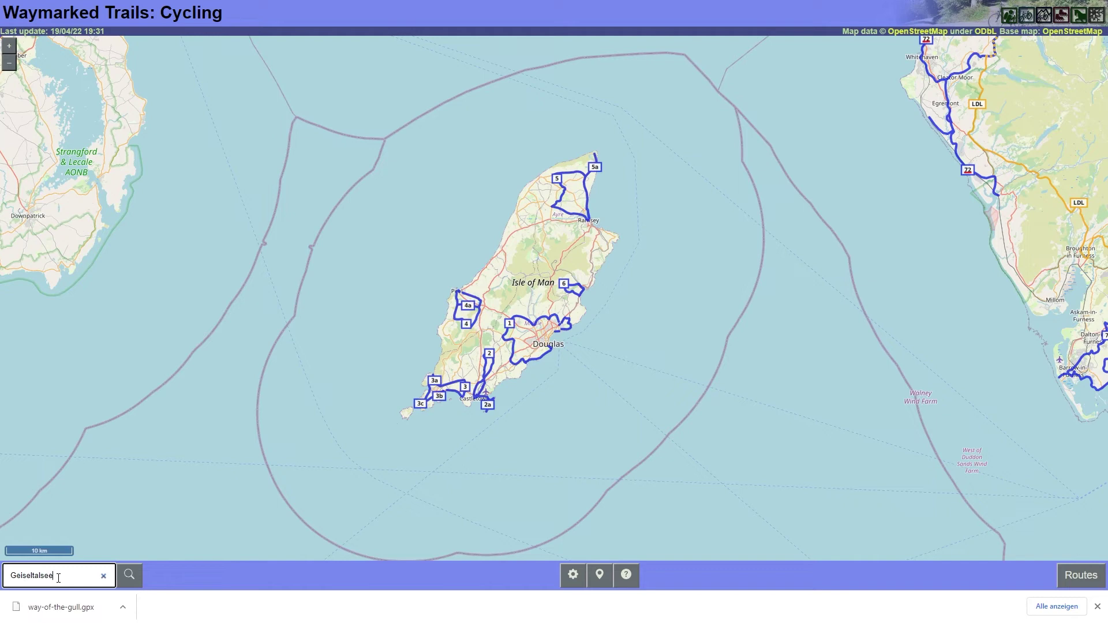
pyautogui.click(130, 580)
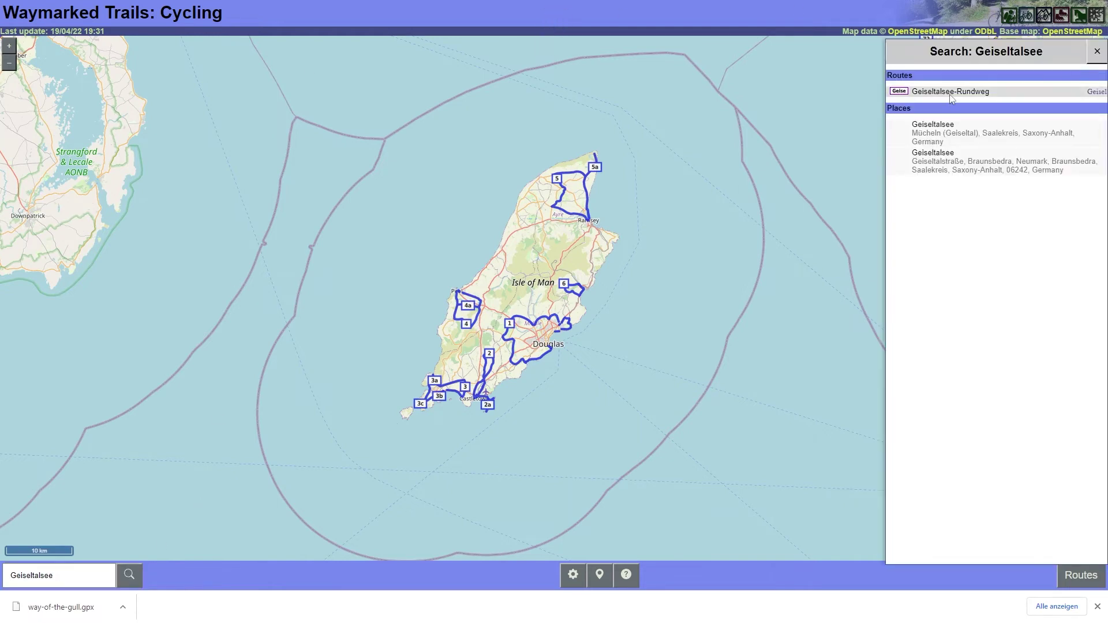
pyautogui.click(951, 92)
pyautogui.click(938, 554)
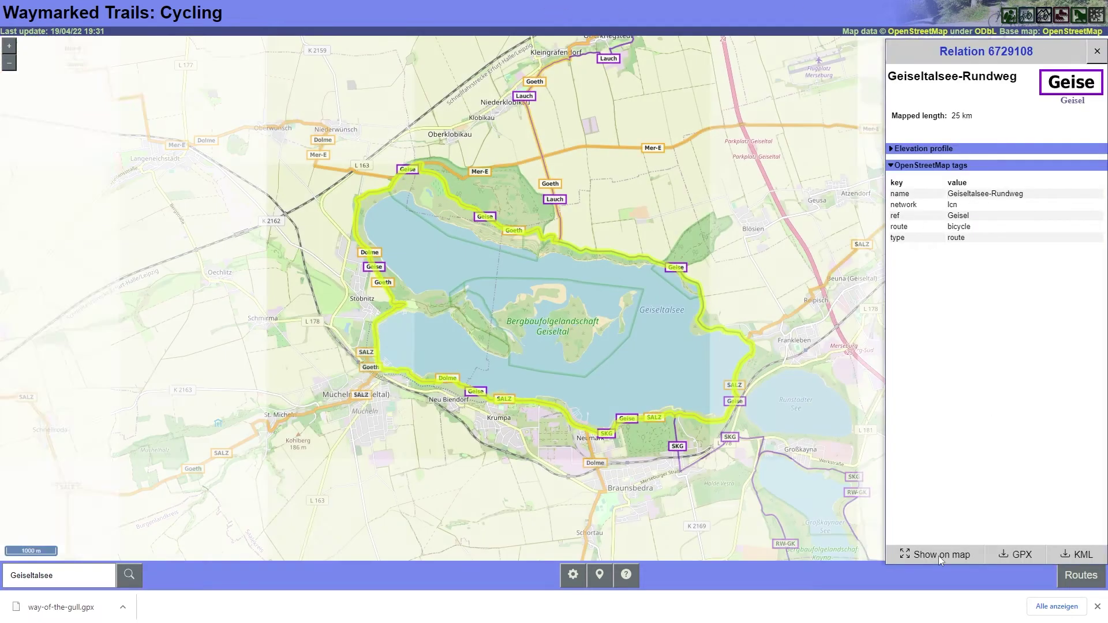
pyautogui.click(1015, 554)
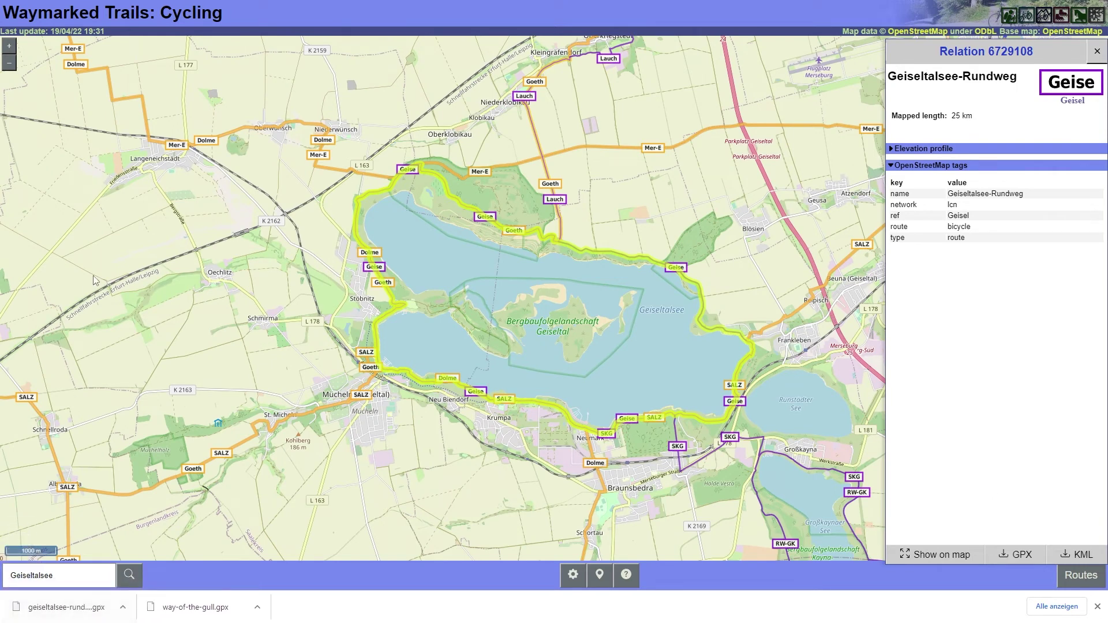
pyautogui.hotkey('ctrl', 'Tab')
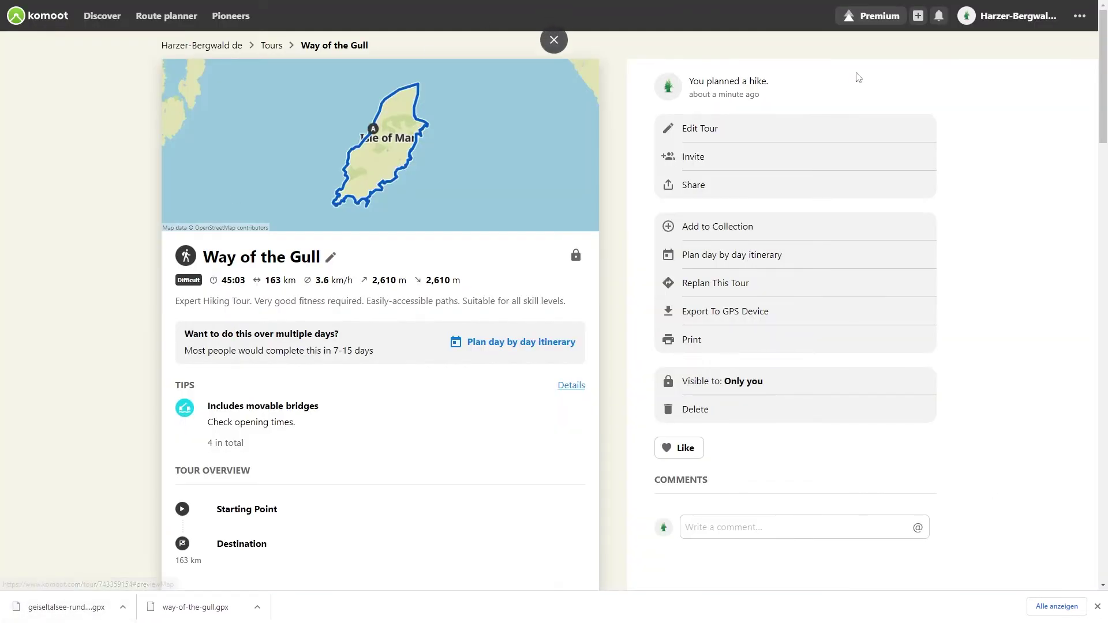
# - Upload geiseltalsee-rundweg.gpx via komoot's Import a GPS File page
pyautogui.click(918, 16)
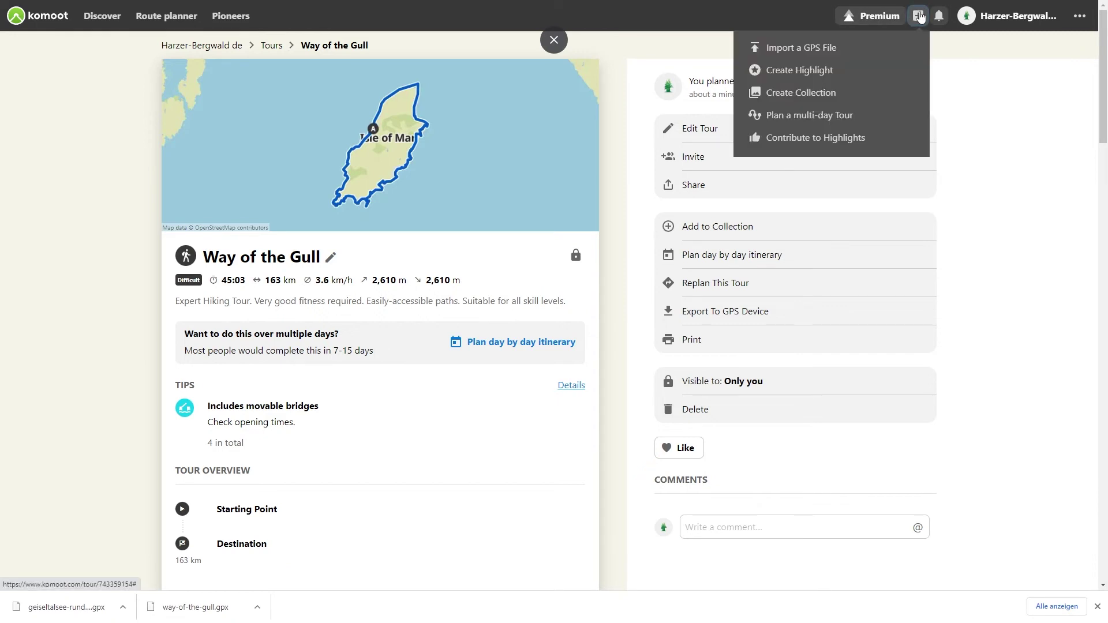
pyautogui.click(805, 48)
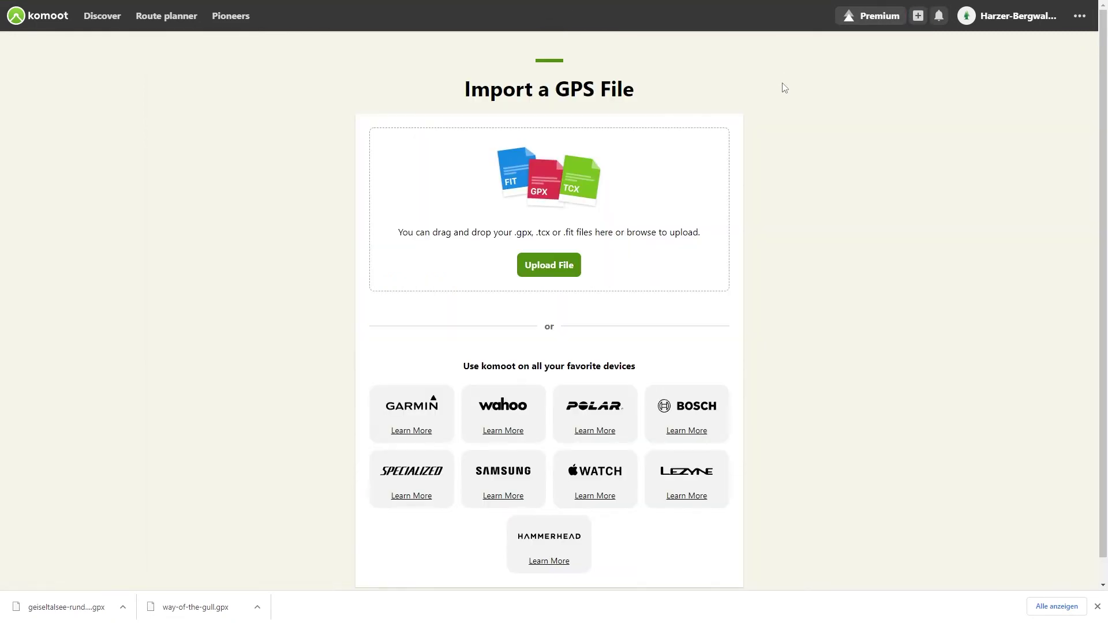
pyautogui.click(545, 266)
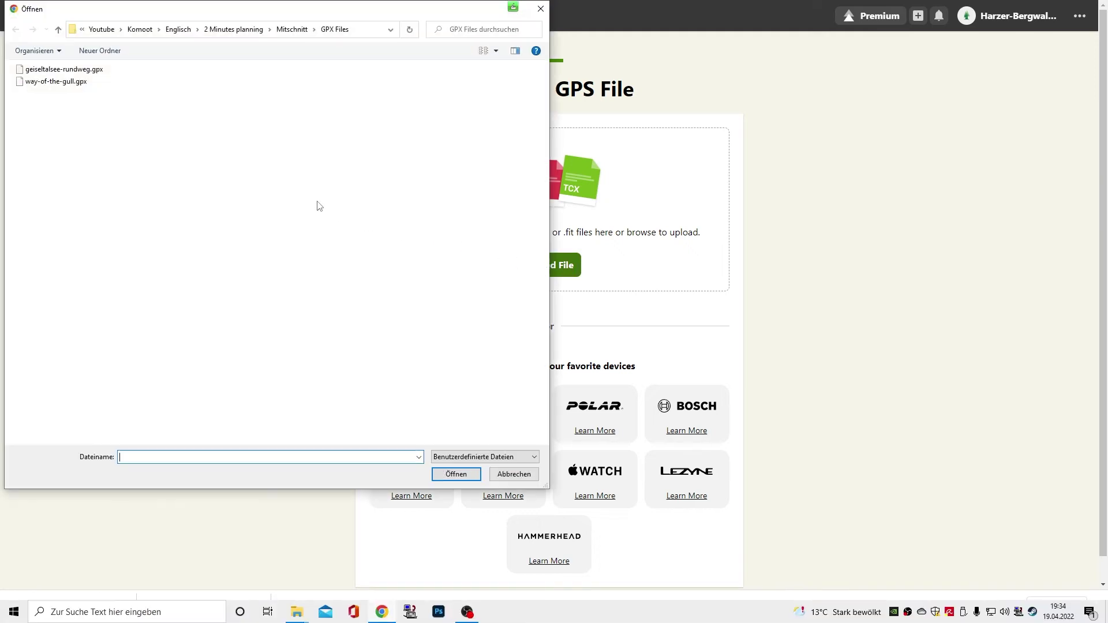
pyautogui.doubleClick(46, 69)
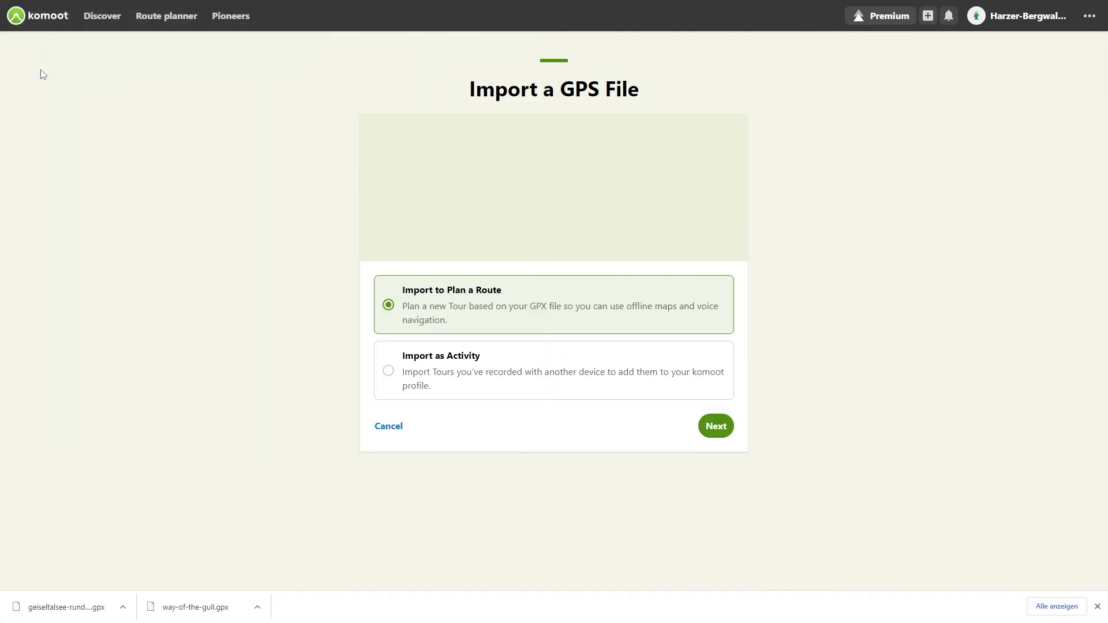
# - Choose Import to Plan a Route and change the sport type to Bike Touring
pyautogui.click(716, 427)
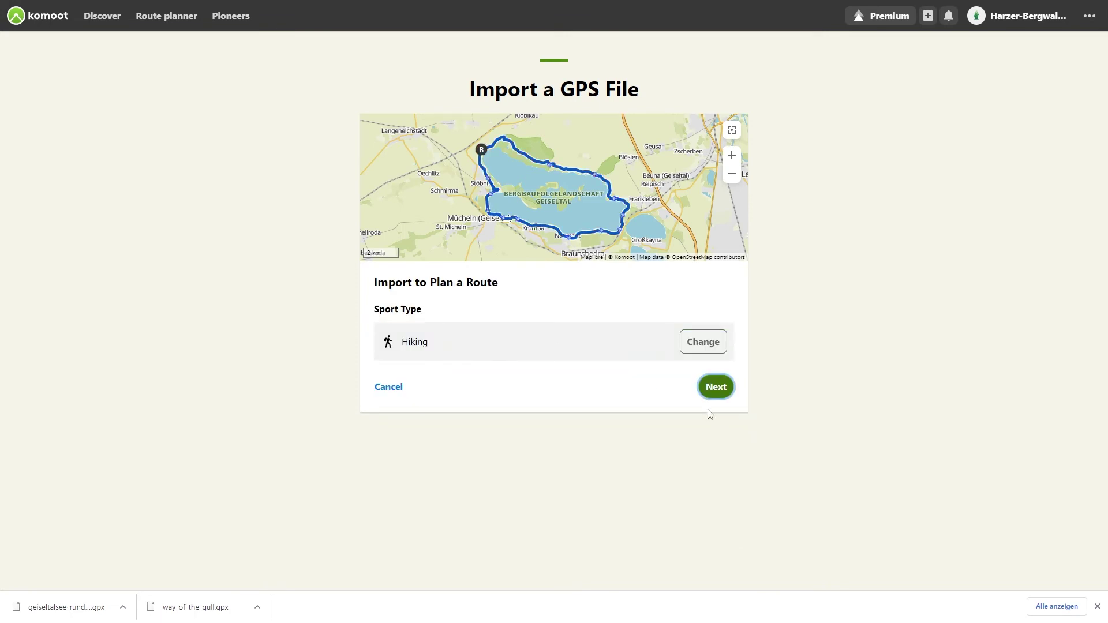
pyautogui.click(698, 341)
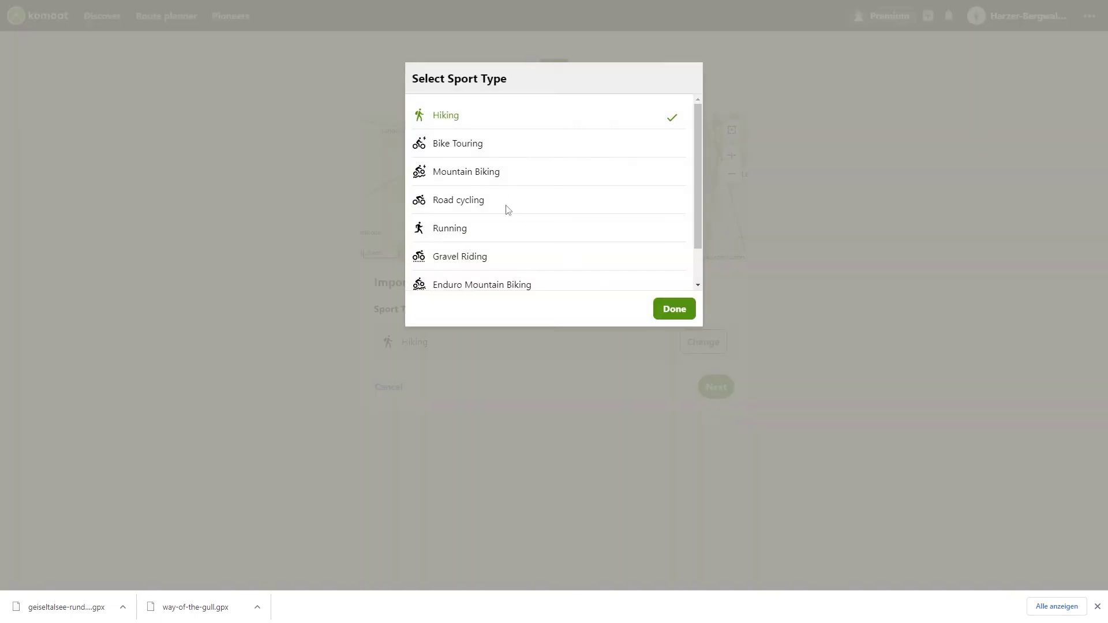
pyautogui.scroll(-2, 696, 160)
pyautogui.scroll(2, 698, 119)
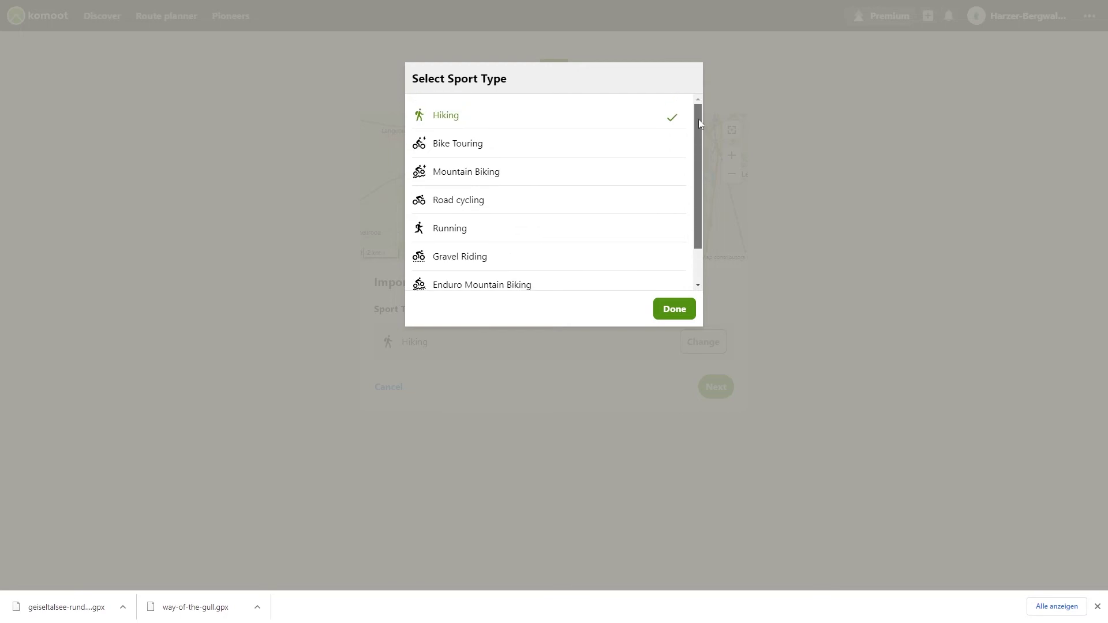
pyautogui.click(456, 143)
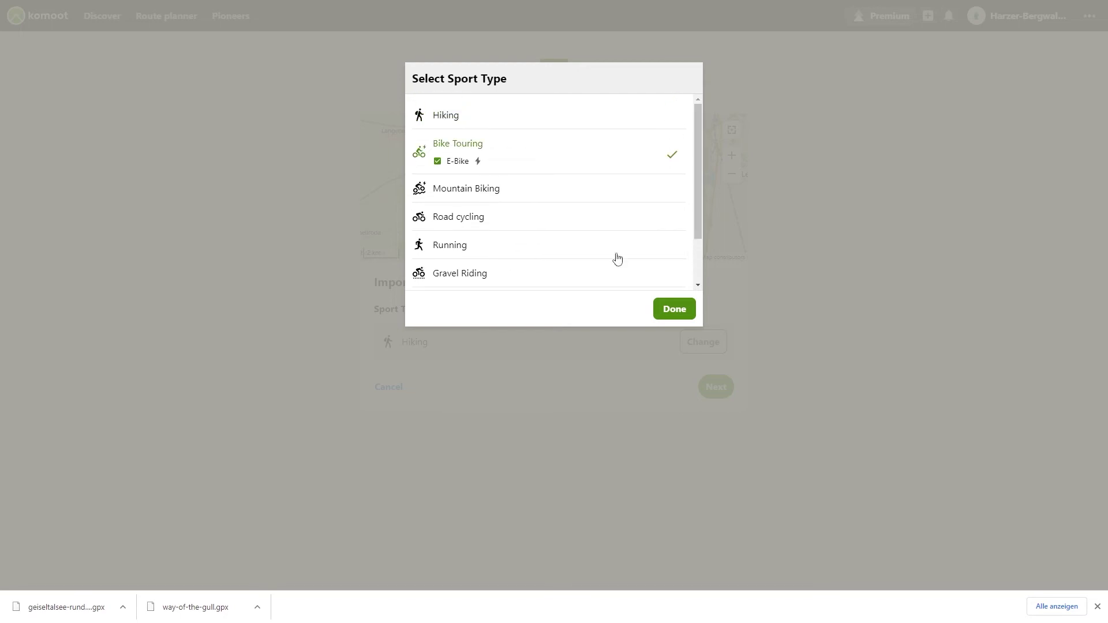
pyautogui.click(670, 310)
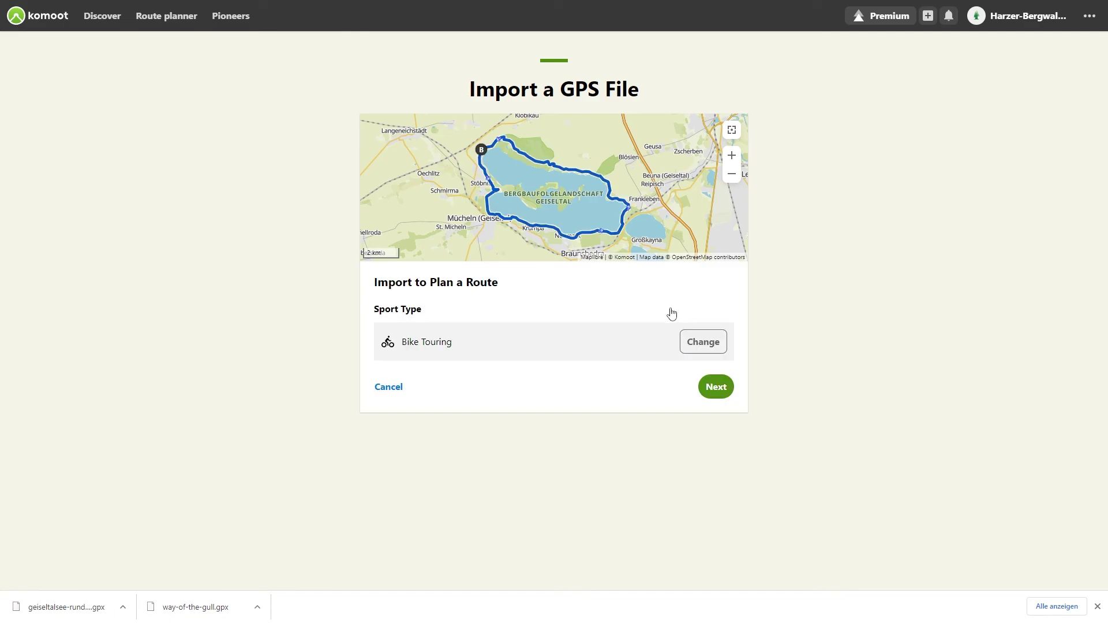
# - Keep single-stage Tour and save the 24.9 km Geiseltalsee Bike Tour
pyautogui.click(716, 388)
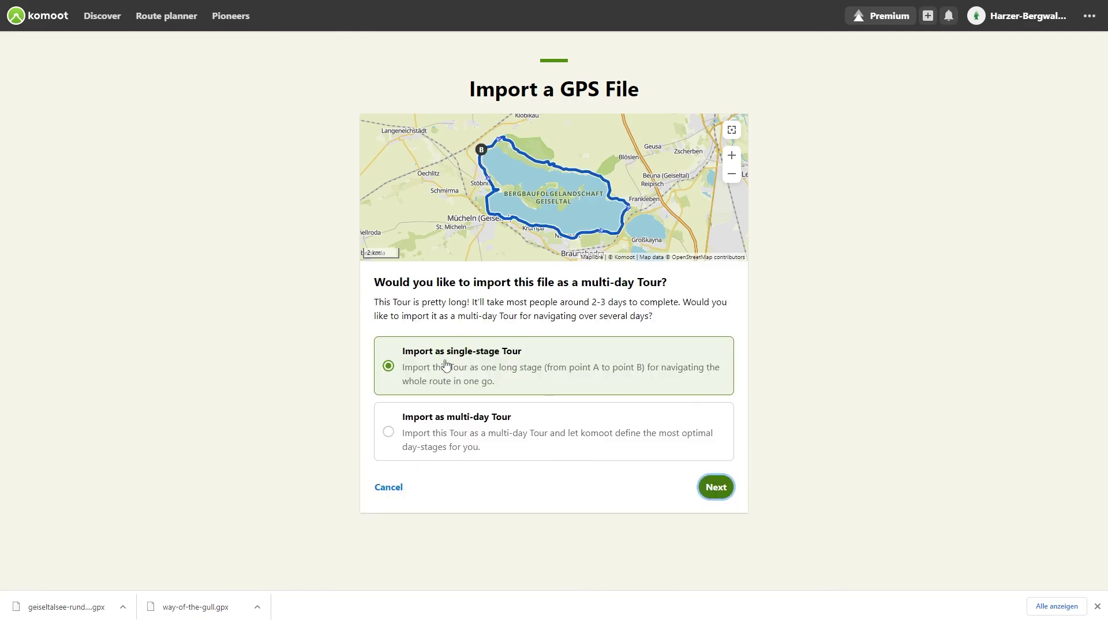
pyautogui.click(714, 491)
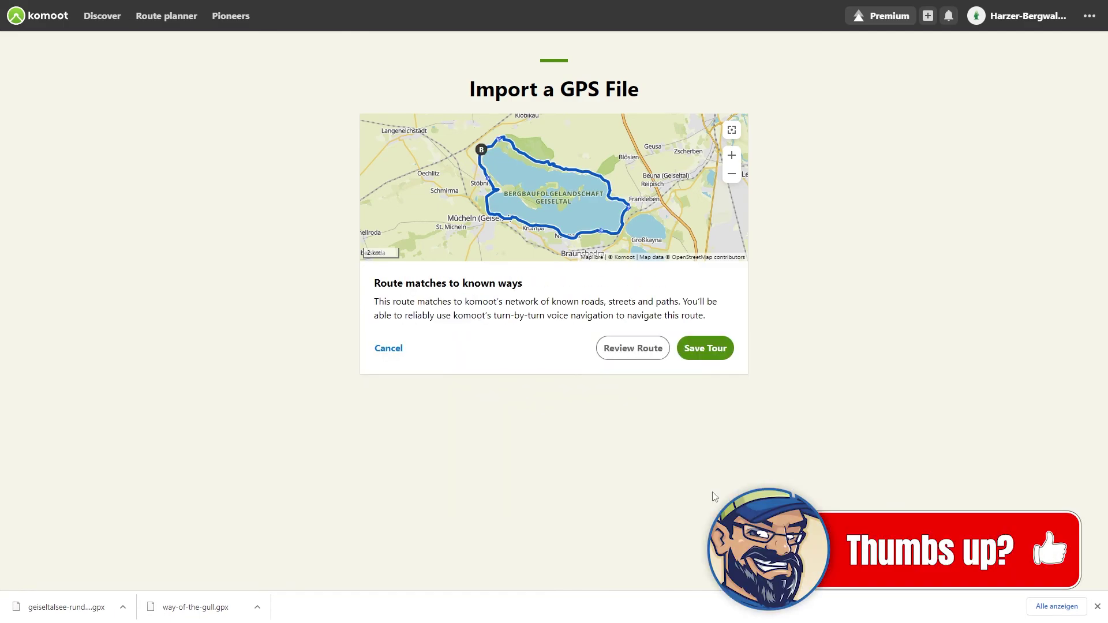
pyautogui.click(707, 350)
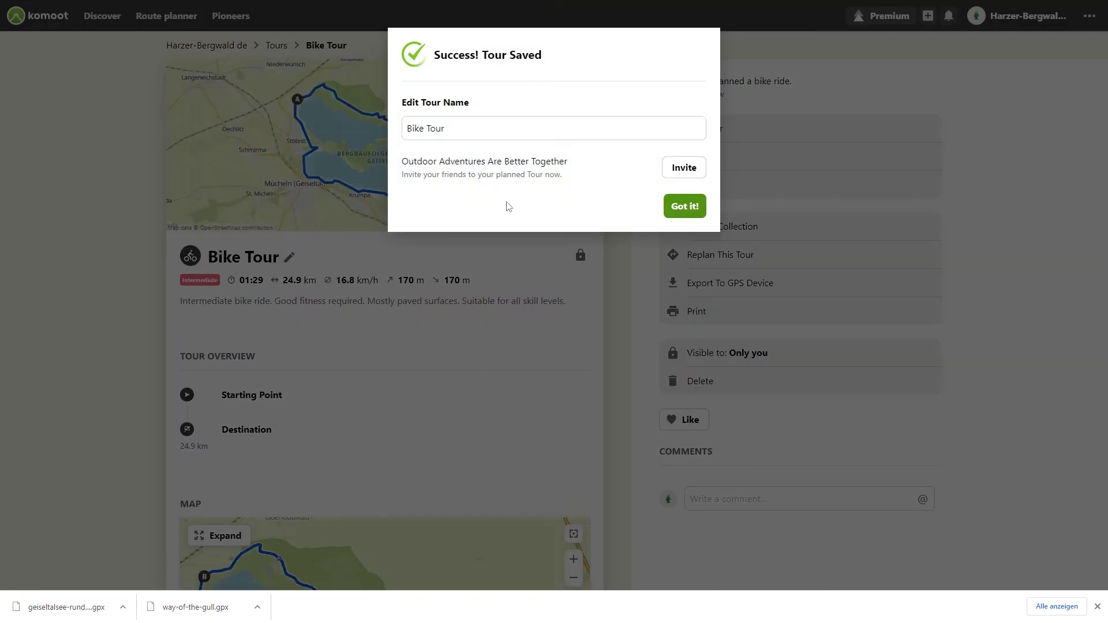